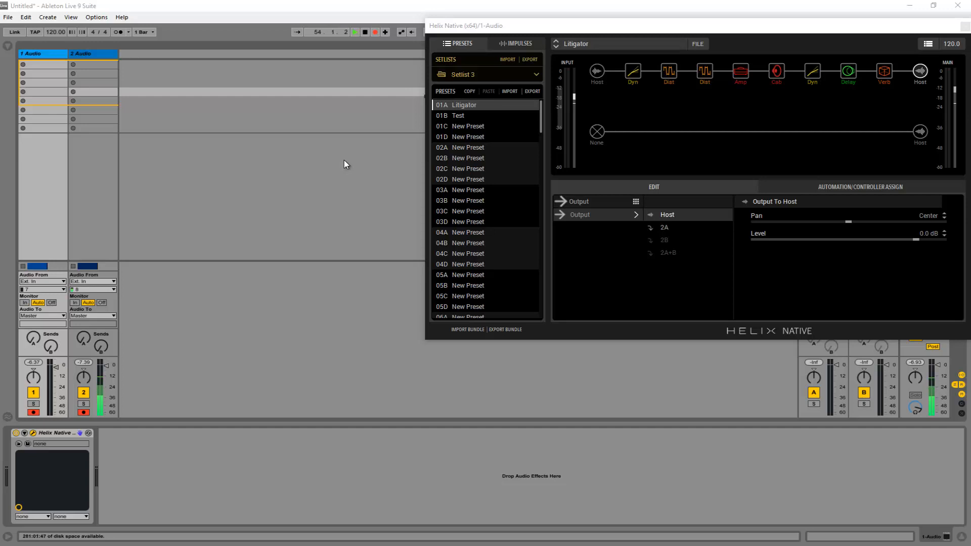
Step: Reposition the Helix Native window and inspect the dynamics, distortion, amp and delay blocks in the Litigator preset's first path
mouse_move(586, 29)
left_mouse_down()
mouse_move(559, 39)
mouse_move(576, 33)
left_mouse_up()
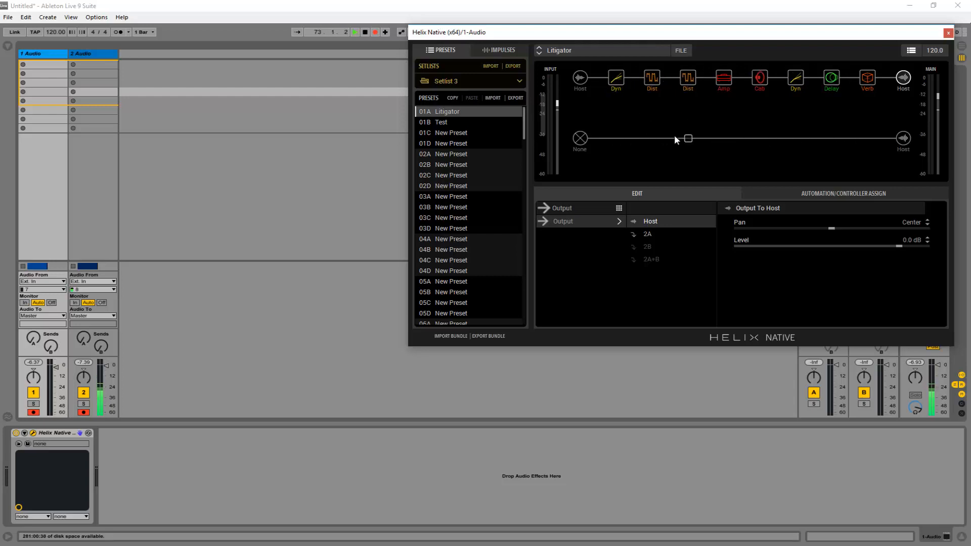
left_click(622, 85)
left_click(653, 80)
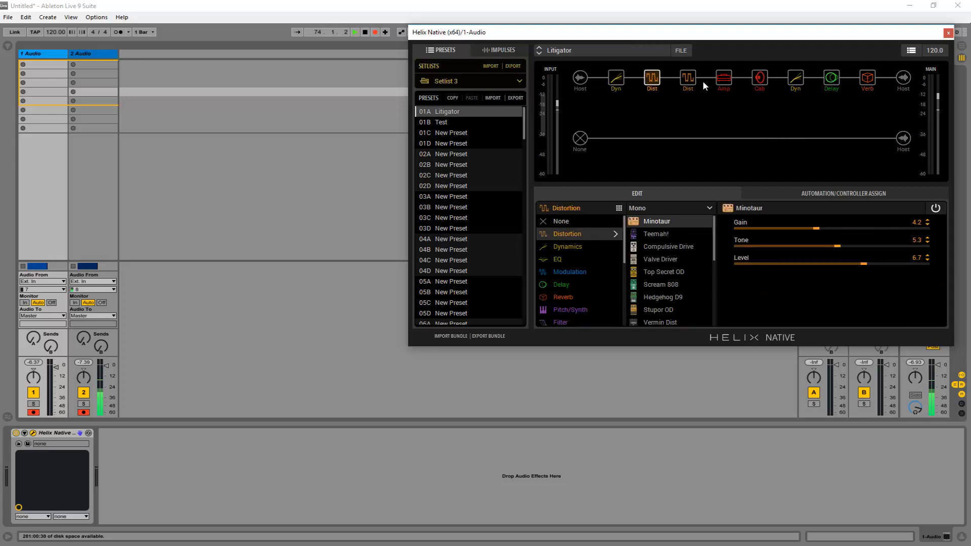
left_click(726, 80)
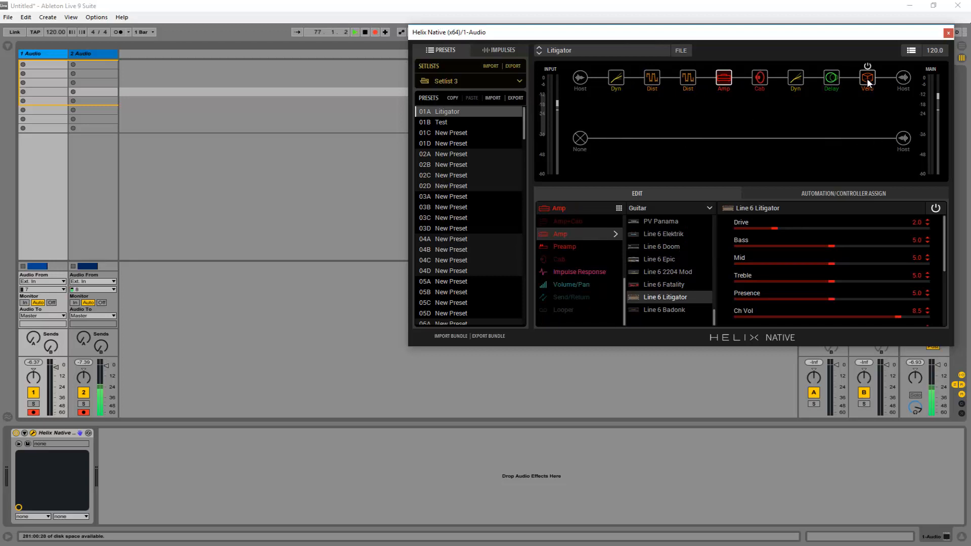
mouse_move(836, 77)
left_mouse_down()
mouse_move(830, 112)
mouse_move(837, 85)
left_mouse_up()
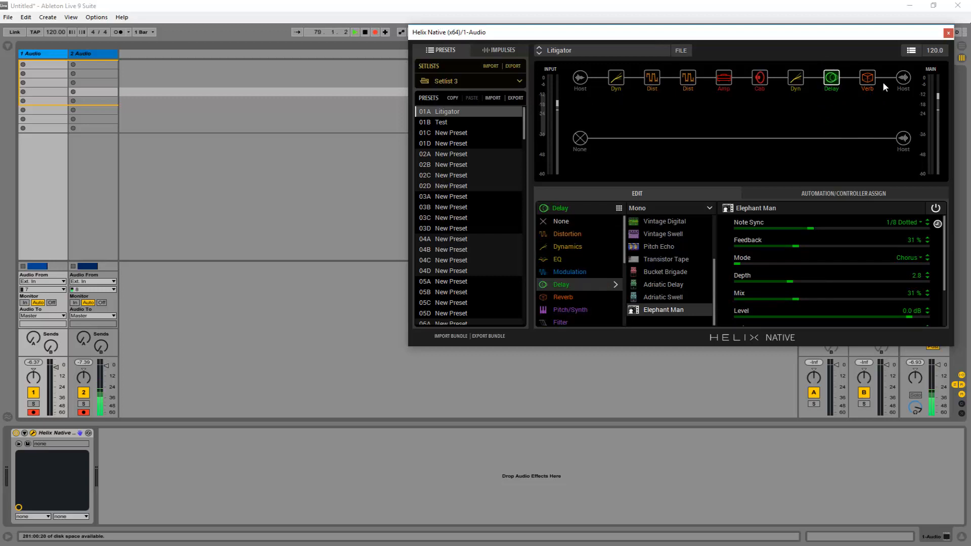
Step: Route the first path's output to 2A, and return it to Host
left_click(902, 79)
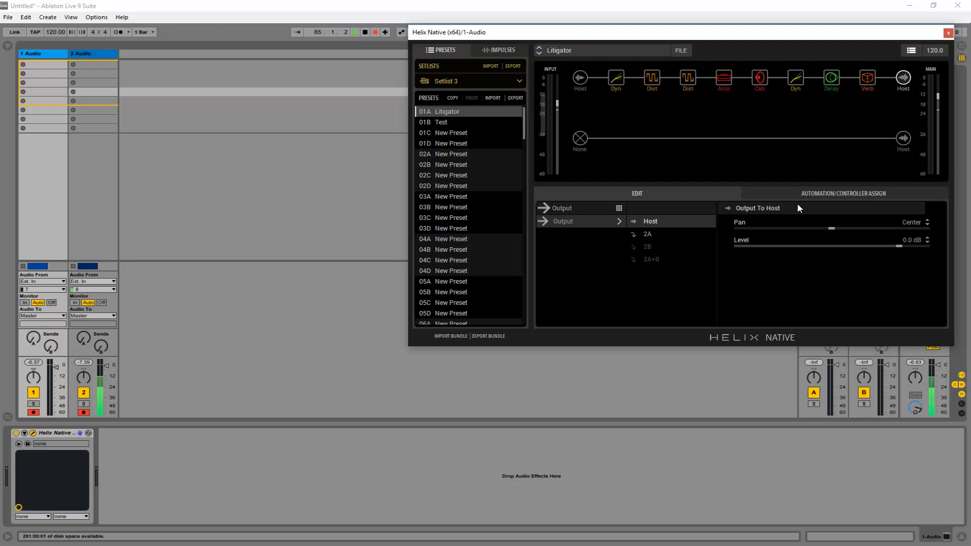
left_click(653, 234)
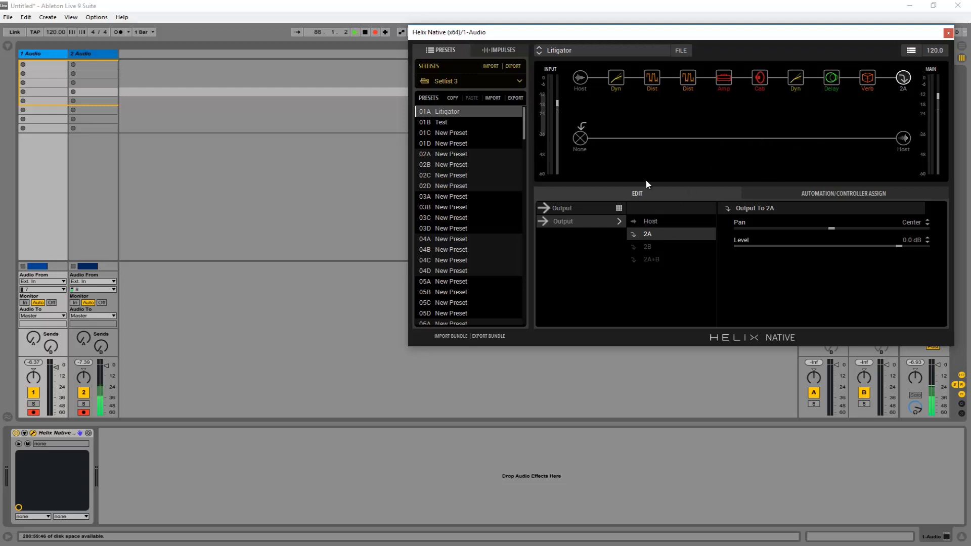
left_click(681, 219)
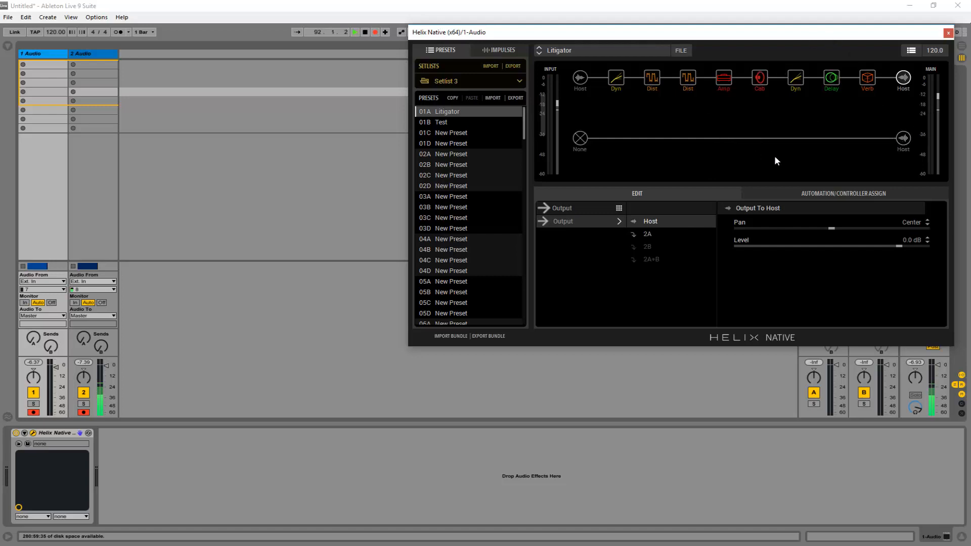
Step: Inspect the first path's input block and switch the tempo source to Host Sync
left_click(582, 78)
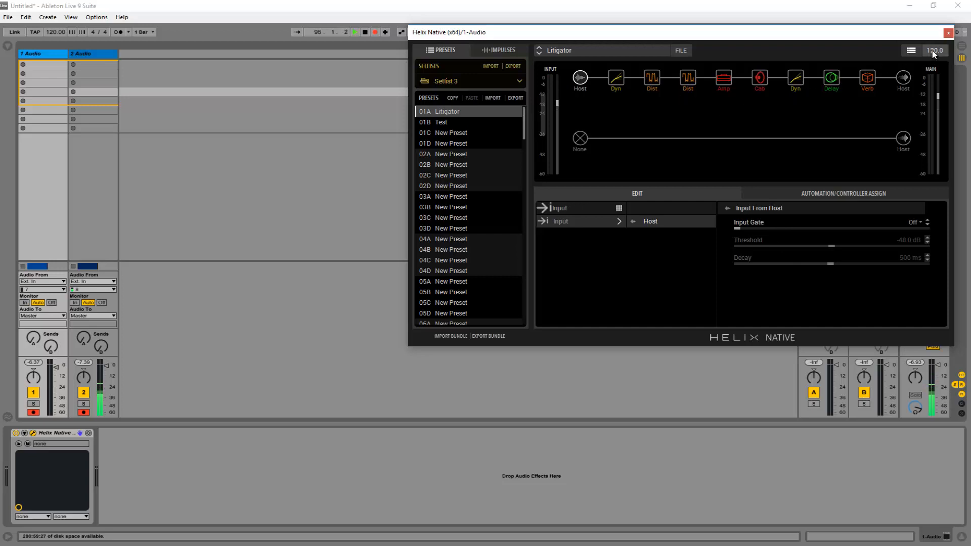
left_click(912, 51)
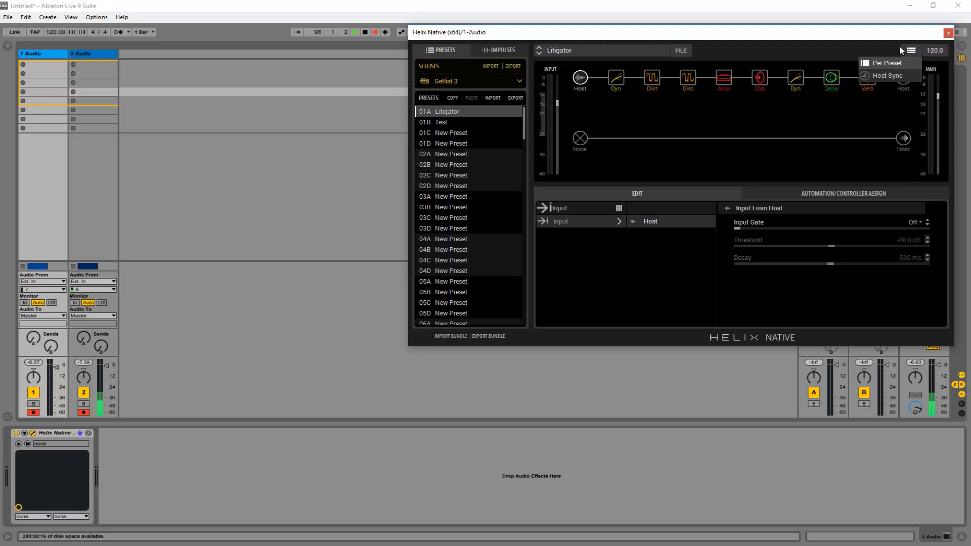
left_click(885, 77)
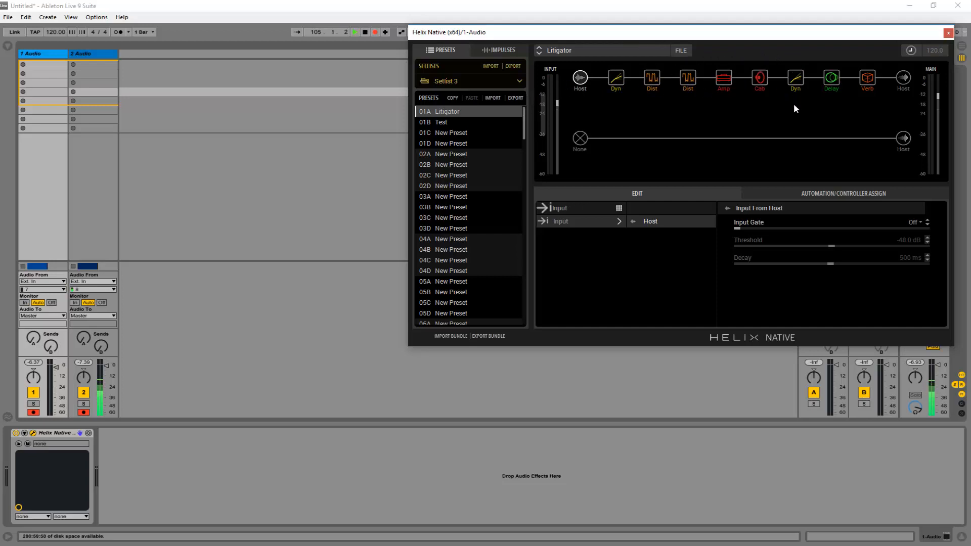
Step: Check the preset's file options and view the FACTORY 1 setlist before returning to Setlist 3
left_click(681, 52)
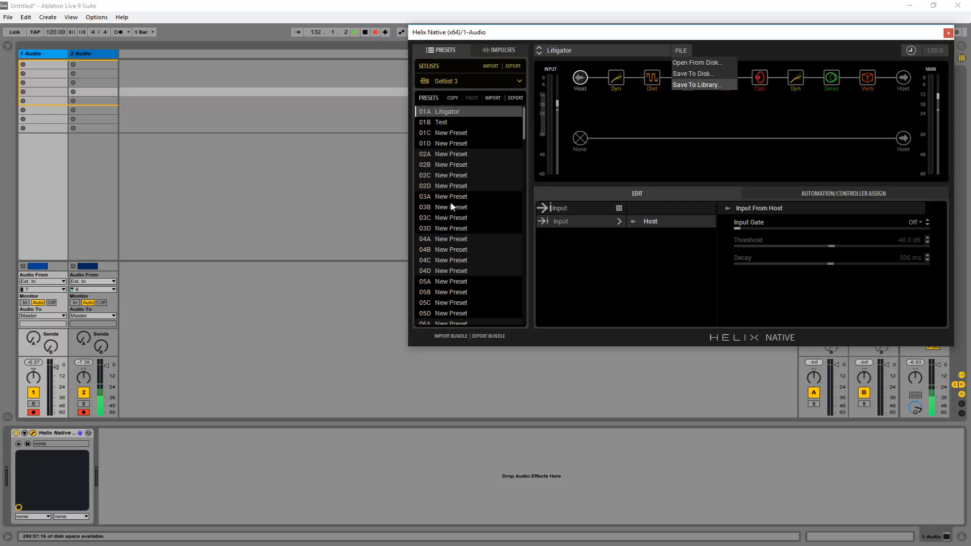
left_click(641, 114)
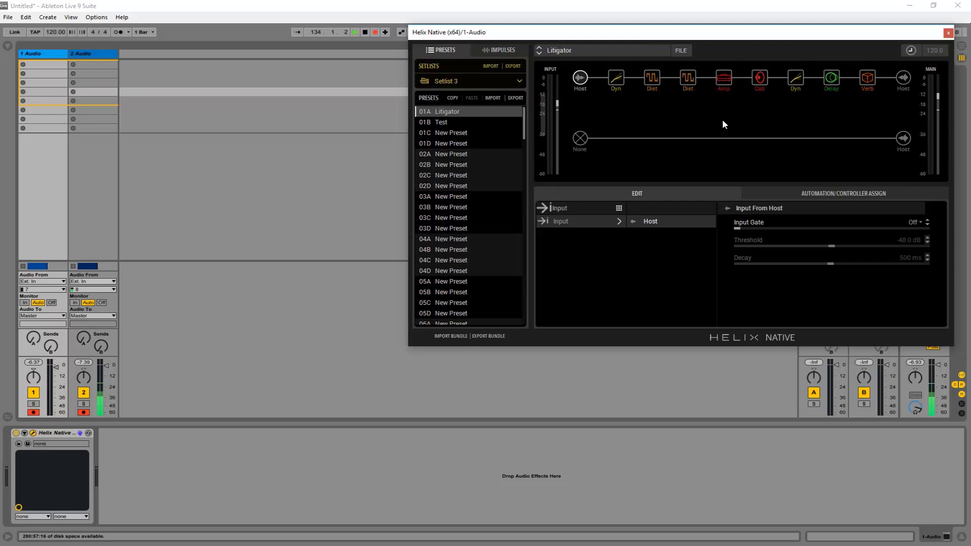
left_click(483, 79)
left_click(471, 94)
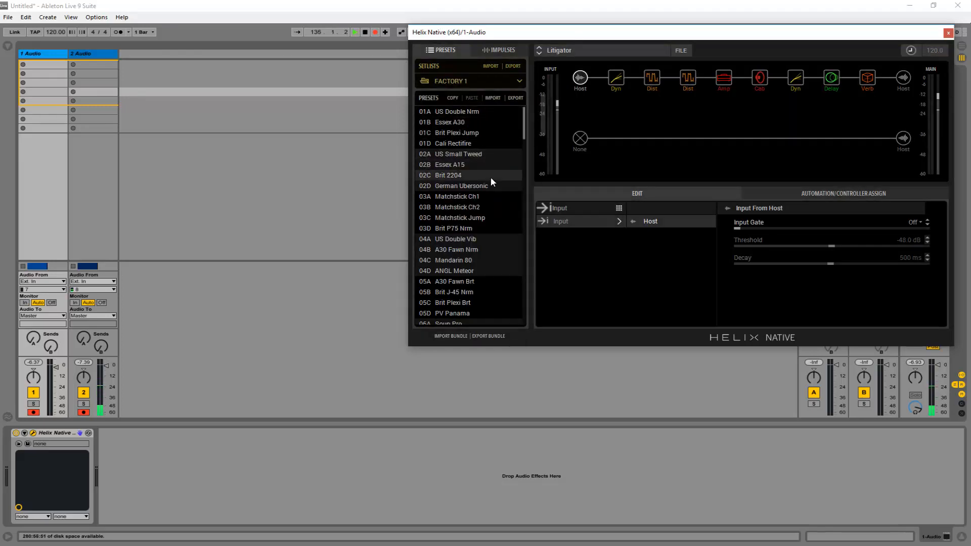
left_click(450, 82)
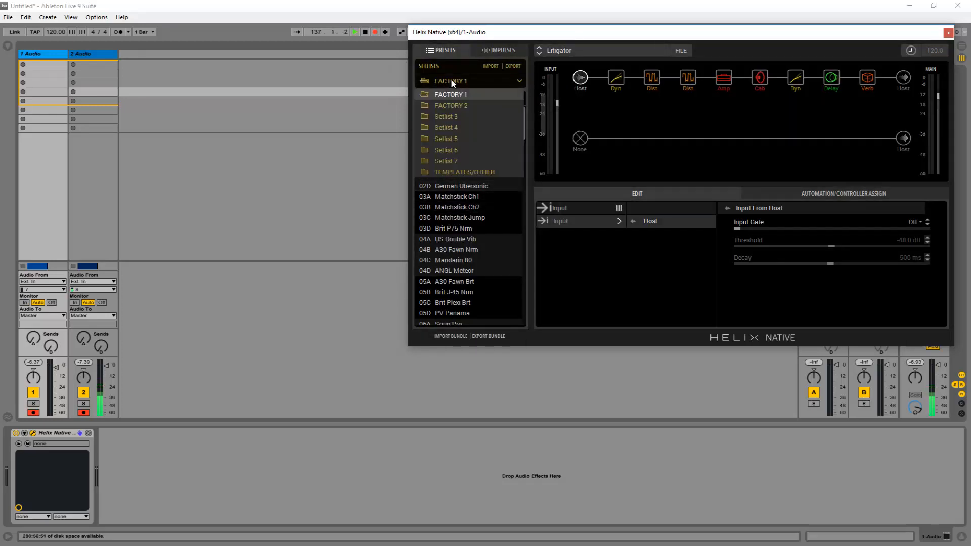
left_click(456, 116)
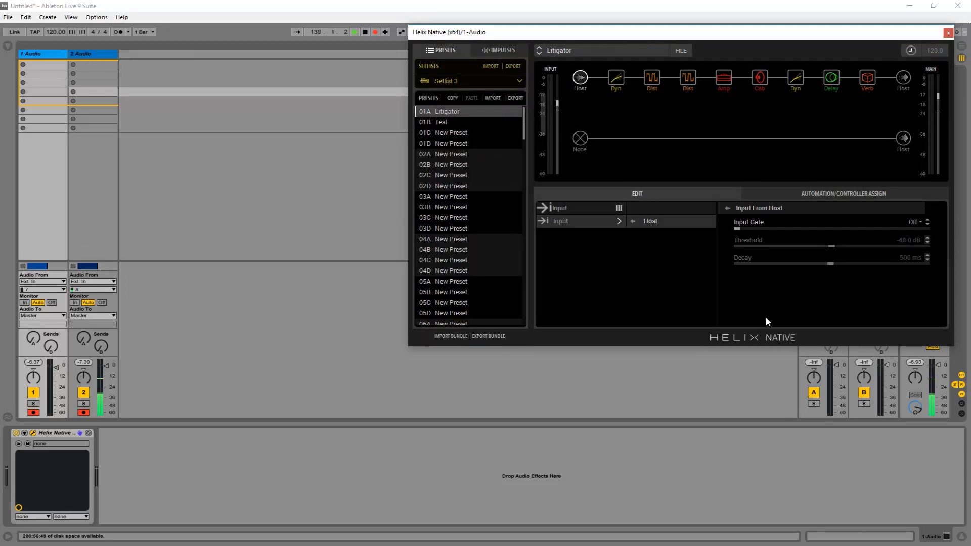
Step: Review the general settings in the Helix Native preferences and close them
left_click(778, 339)
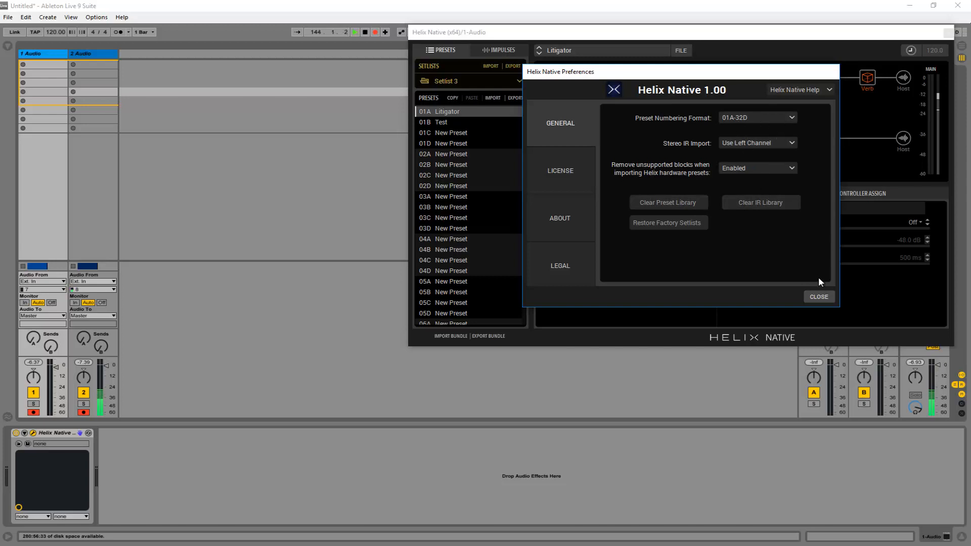
left_click(818, 297)
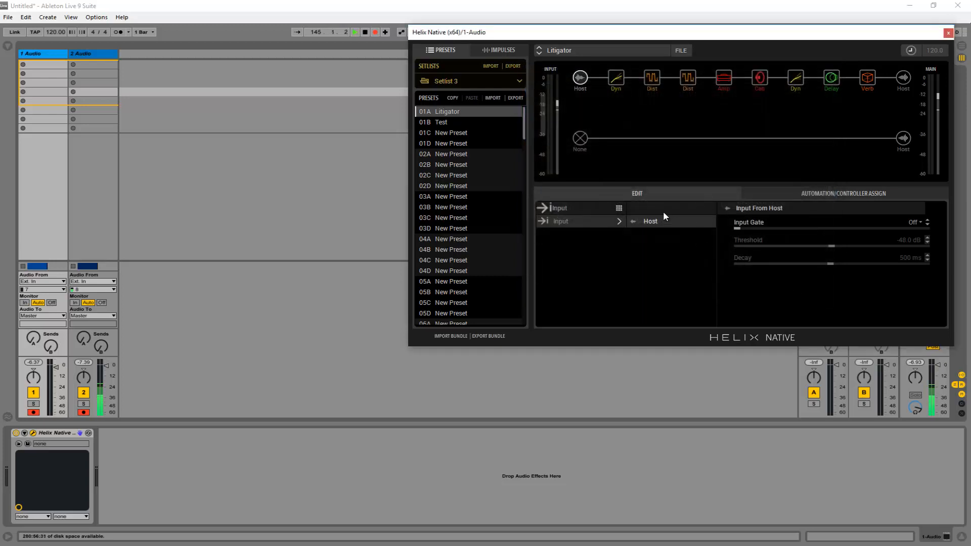
Step: View the impulse response library and return to the presets list
left_click(498, 50)
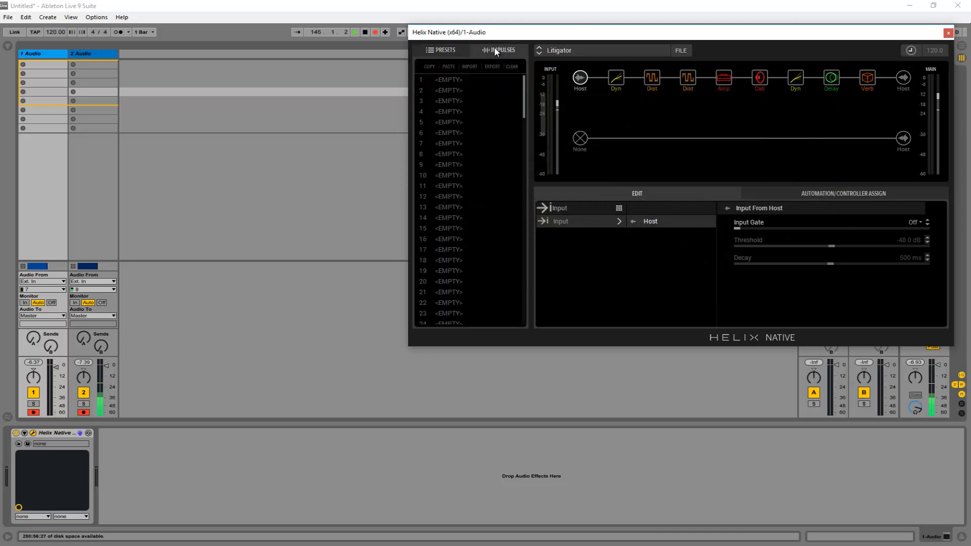
left_click_drag(447, 39, 446, 34)
left_click(446, 38)
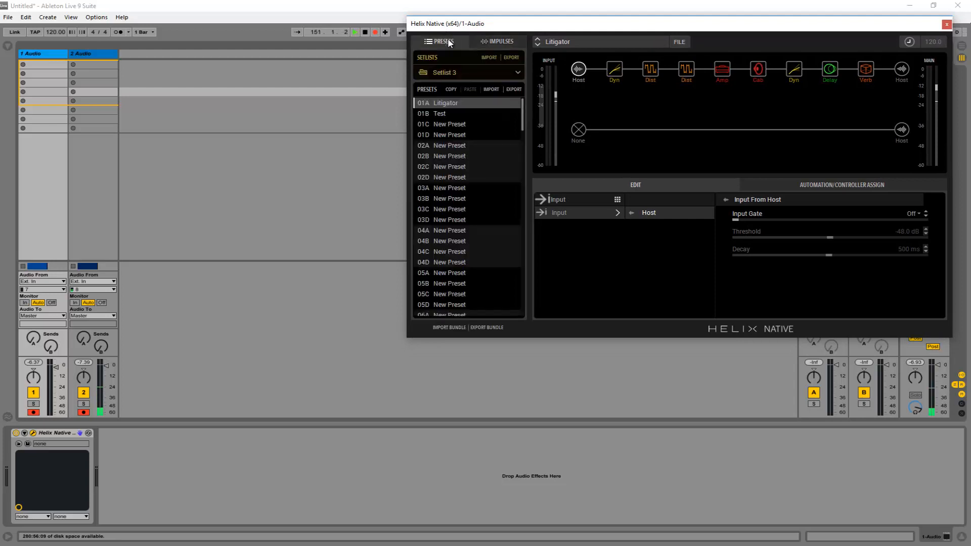
left_click(491, 44)
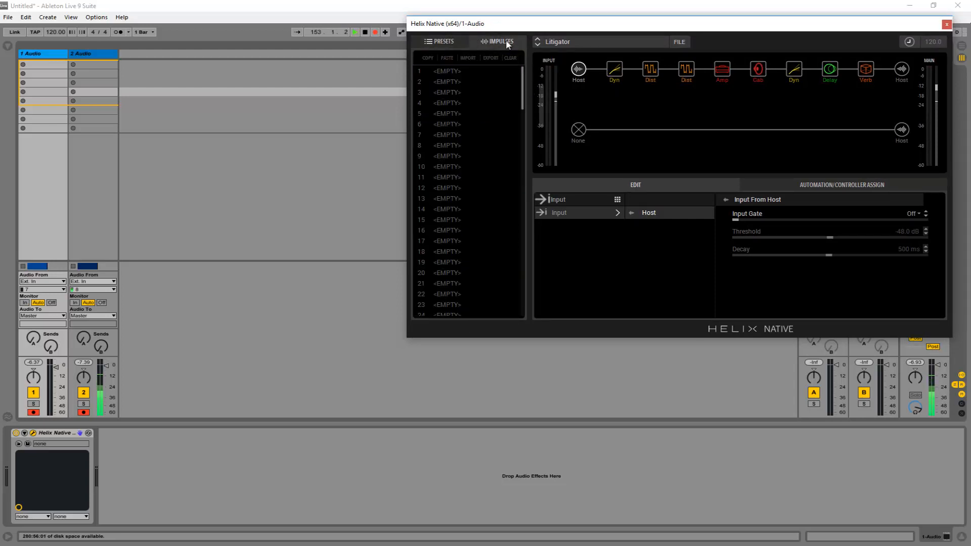
left_click(447, 40)
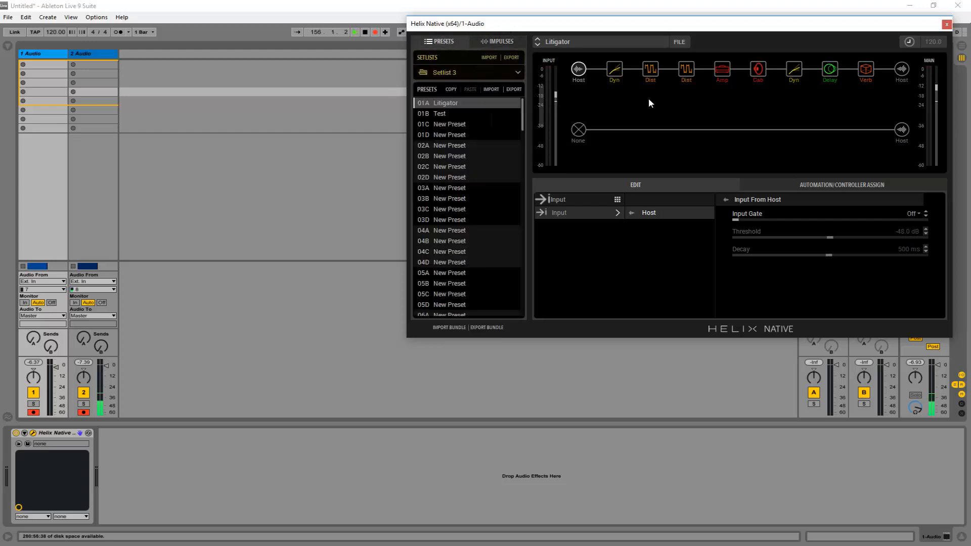
Step: Examine the models and parameters of each block in the first path, from the Deluxe Comp to the Plate reverb
left_click(616, 72)
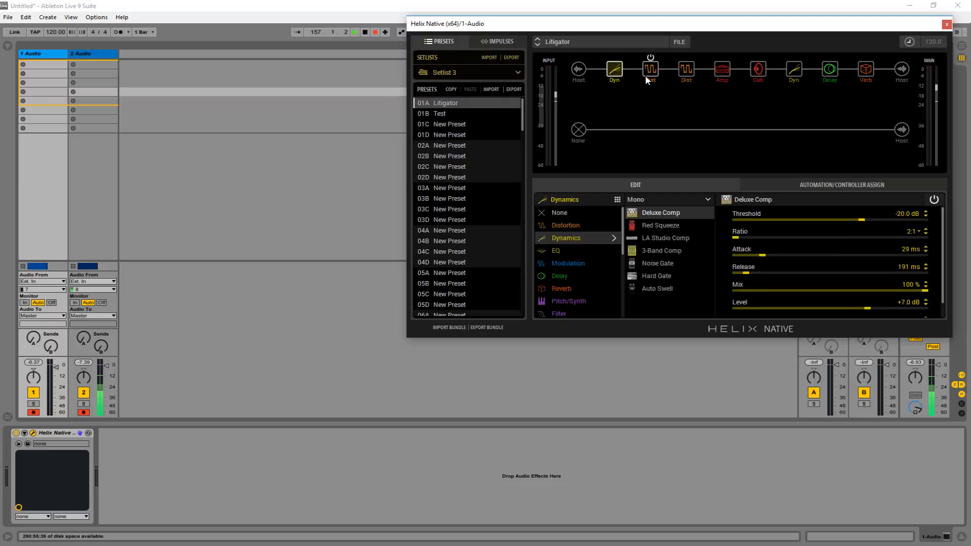
left_click(651, 71)
left_click(682, 72)
left_click(725, 73)
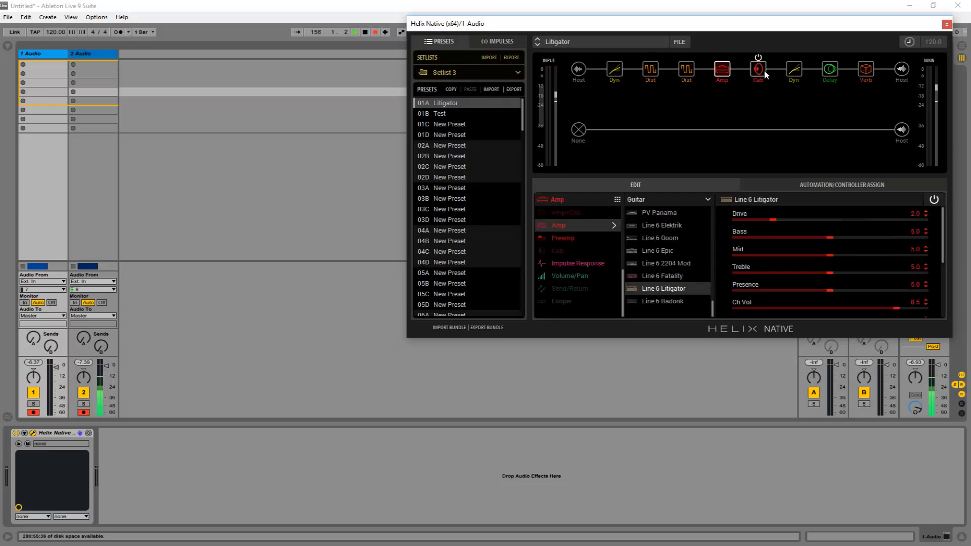
left_click(764, 69)
left_click(789, 73)
left_click(830, 69)
left_click(866, 69)
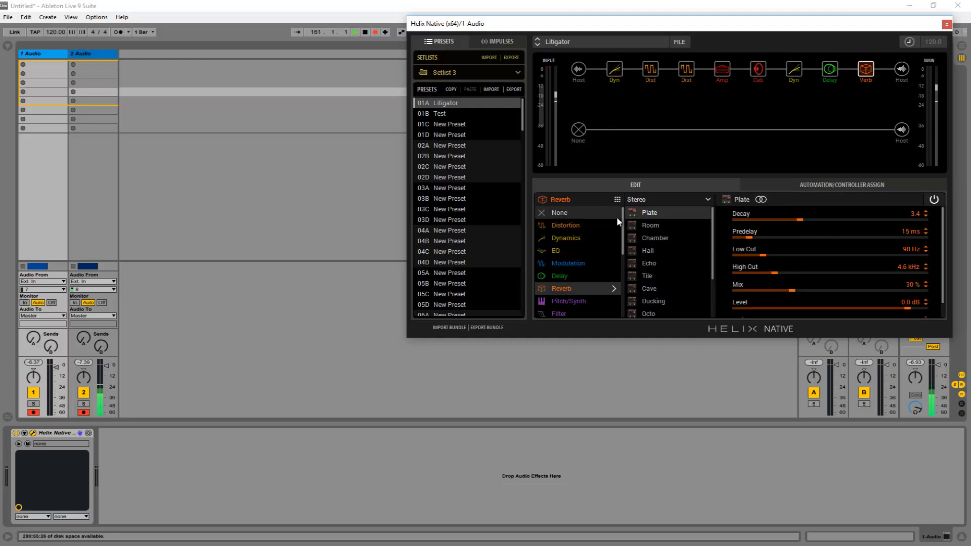
scroll(622, 253, "down", 3)
scroll(624, 282, "up", 3)
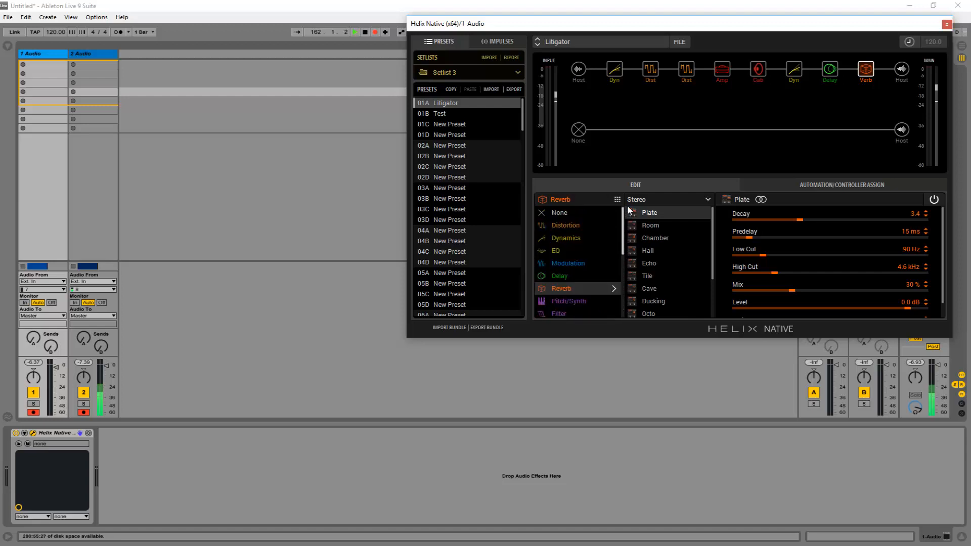
left_click(614, 70)
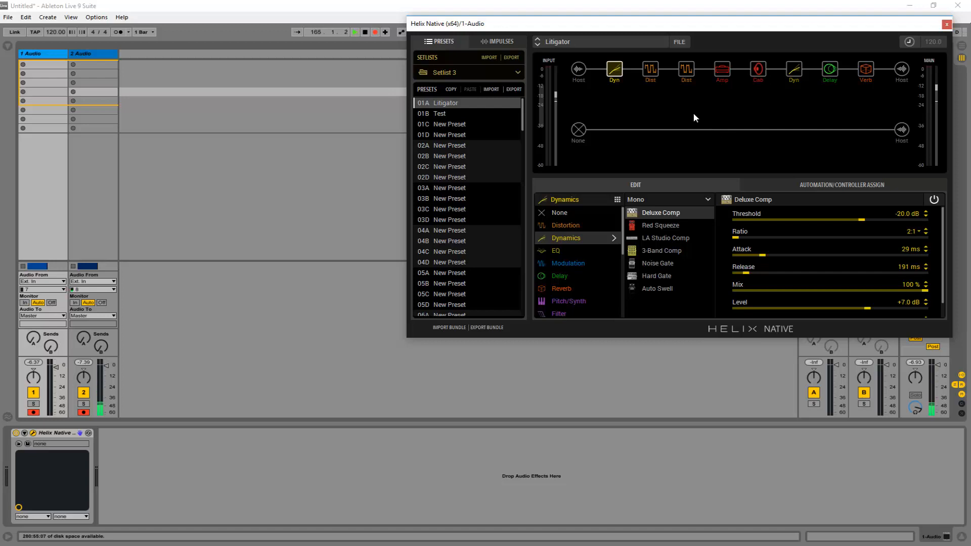
Step: Add a mono Distortion block at the start of the second path and try several models, ending on Scream 808
left_click(614, 130)
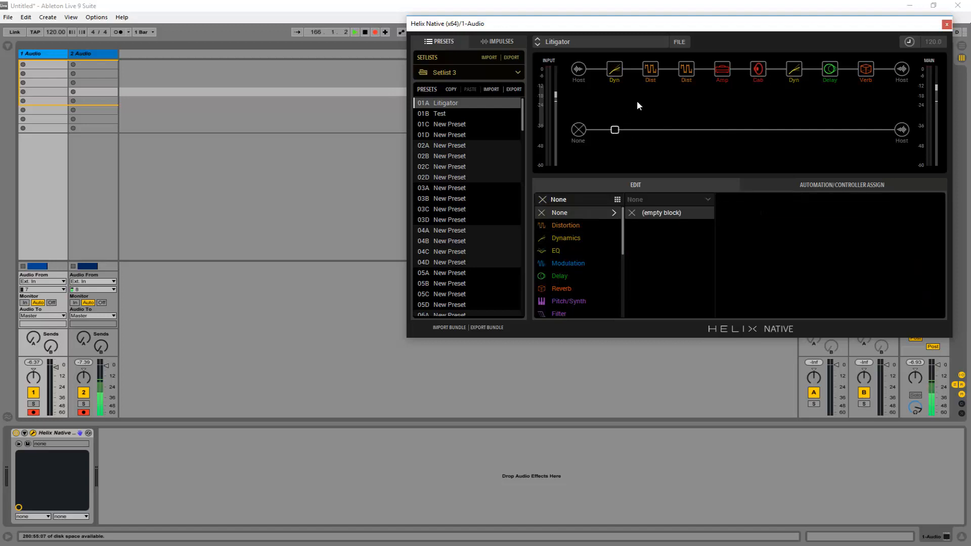
left_click(570, 224)
left_click(653, 213)
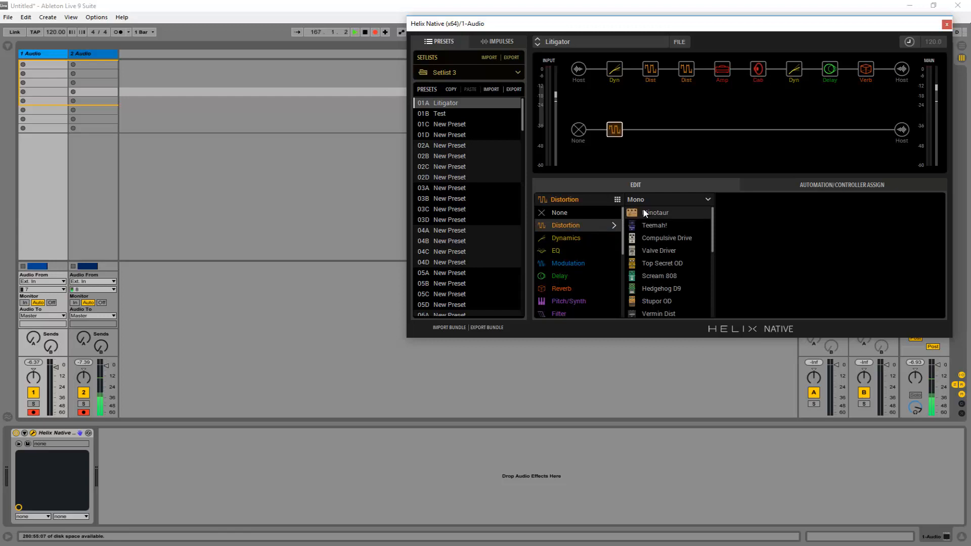
left_click(649, 225)
left_click(644, 234)
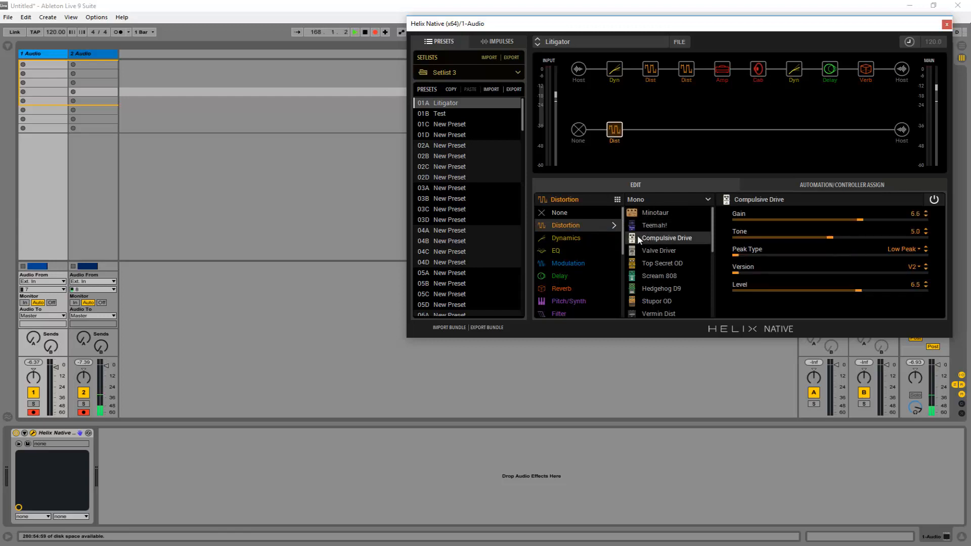
left_click(644, 250)
left_click(648, 264)
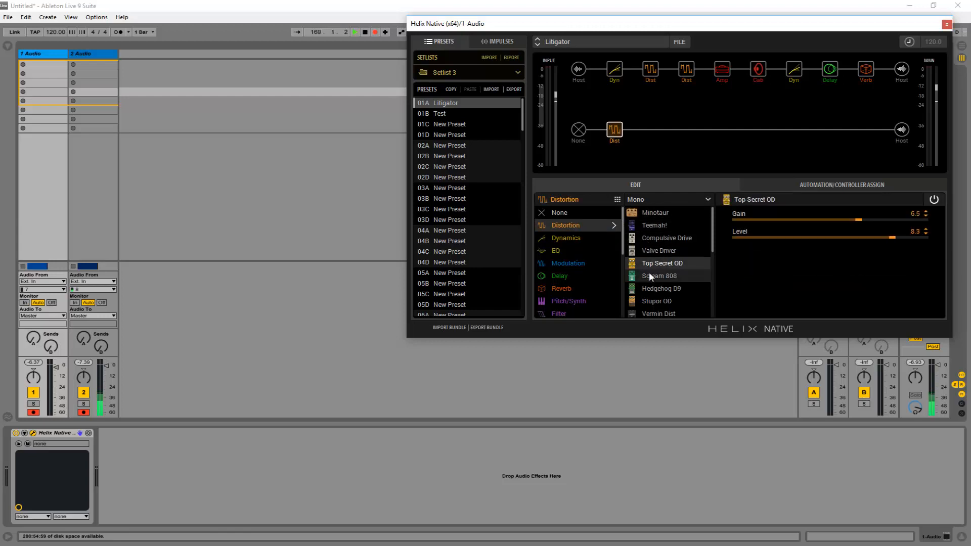
left_click(648, 274)
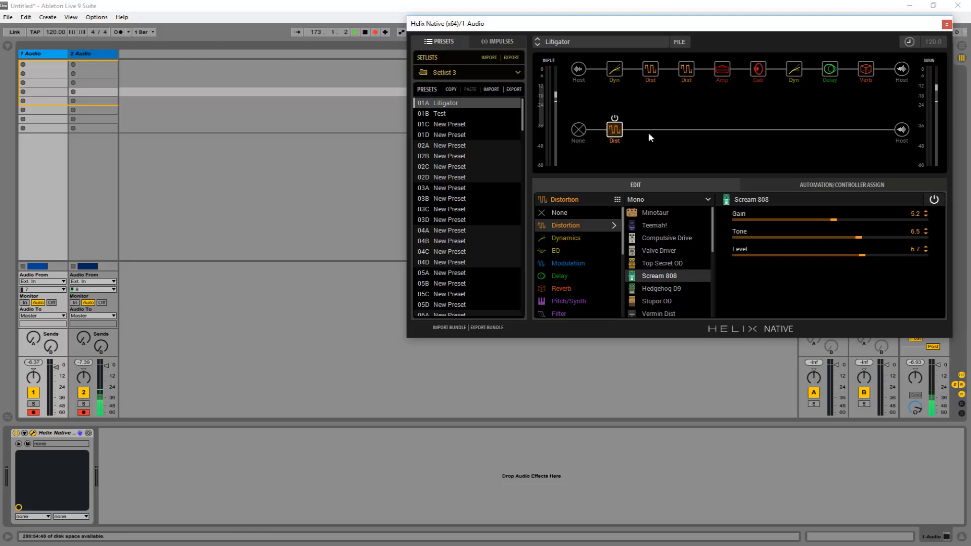
Step: Clear the Scream 808 distortion block from the second path
right_click(615, 130)
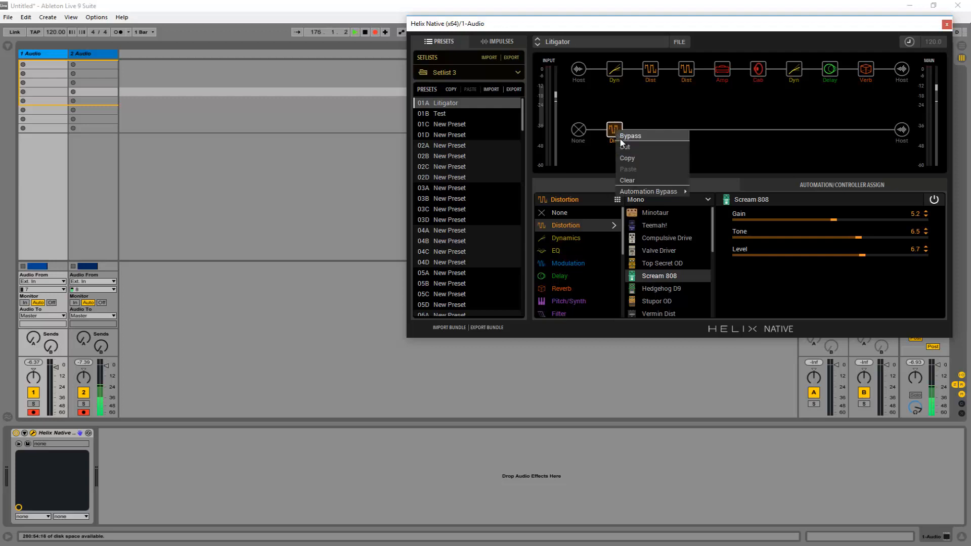
left_click(627, 180)
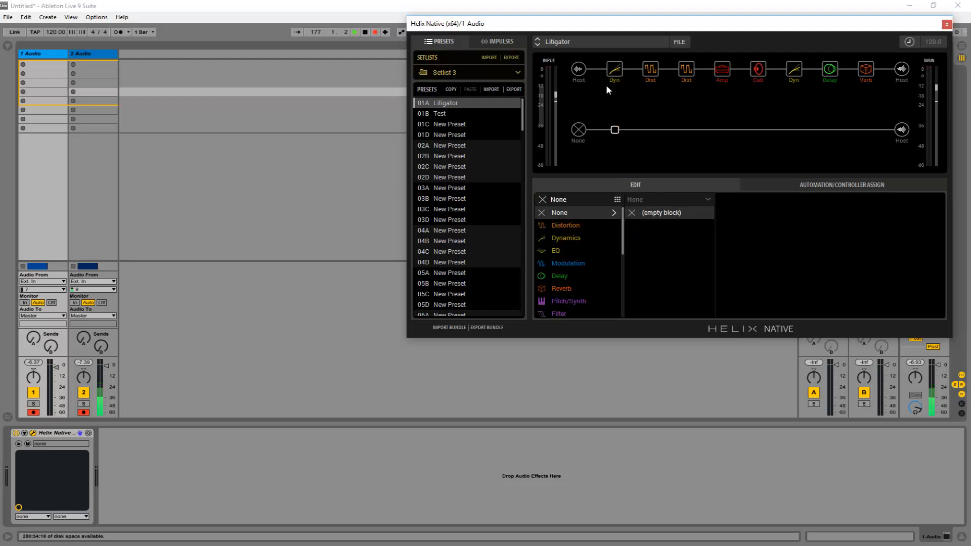
Step: Copy the Plate reverb block from the first path and paste it into the slot directly below on the second path
mouse_move(756, 84)
mouse_move(870, 72)
mouse_move(867, 70)
left_mouse_down()
mouse_move(867, 138)
mouse_move(868, 71)
left_mouse_up()
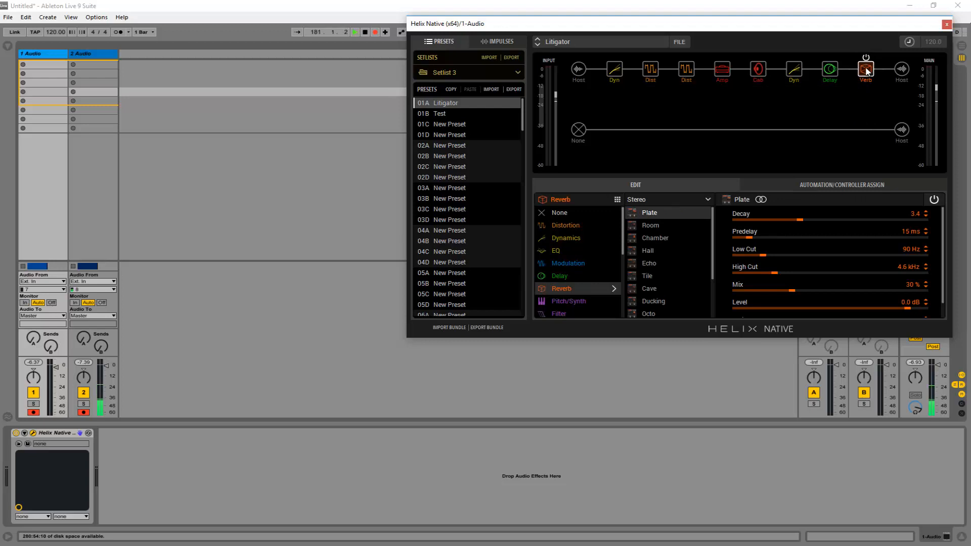
right_click(868, 71)
left_click(879, 97)
right_click(868, 127)
left_click(877, 147)
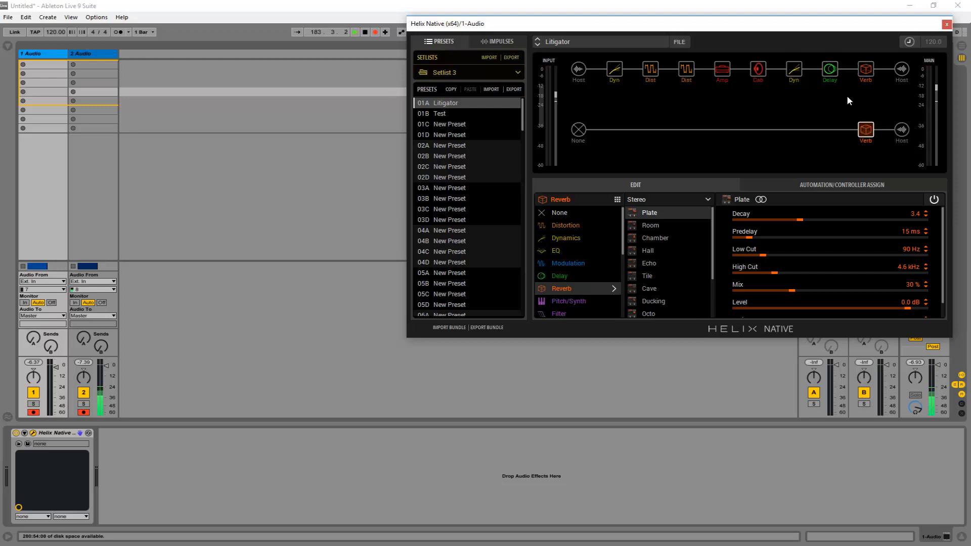
Step: Clear the Plate reverb block from the second path
right_click(865, 129)
left_click(876, 177)
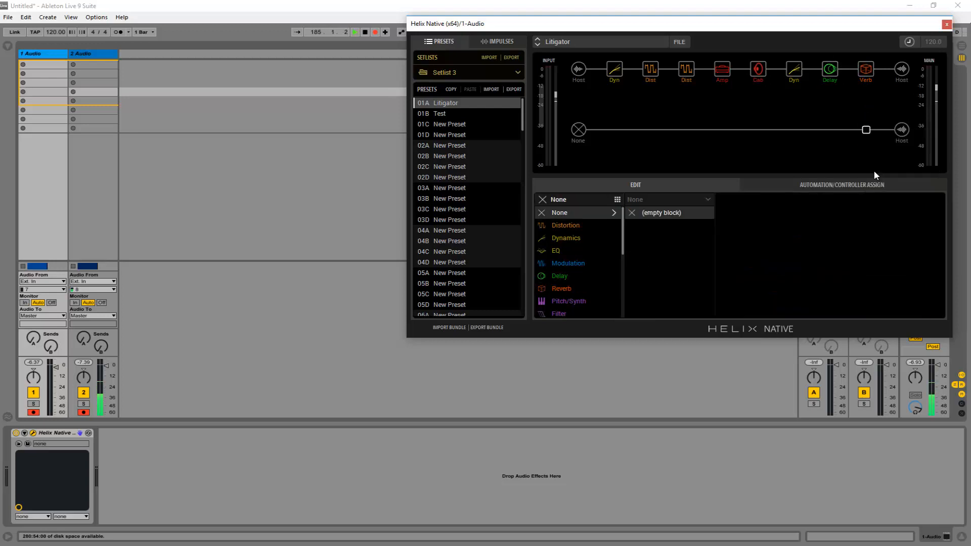
Step: Examine the settings of the Elephant Man delay, Noise Gate, cab and Line 6 Litigator amp blocks, plus an empty slot on the second path
left_click(822, 70)
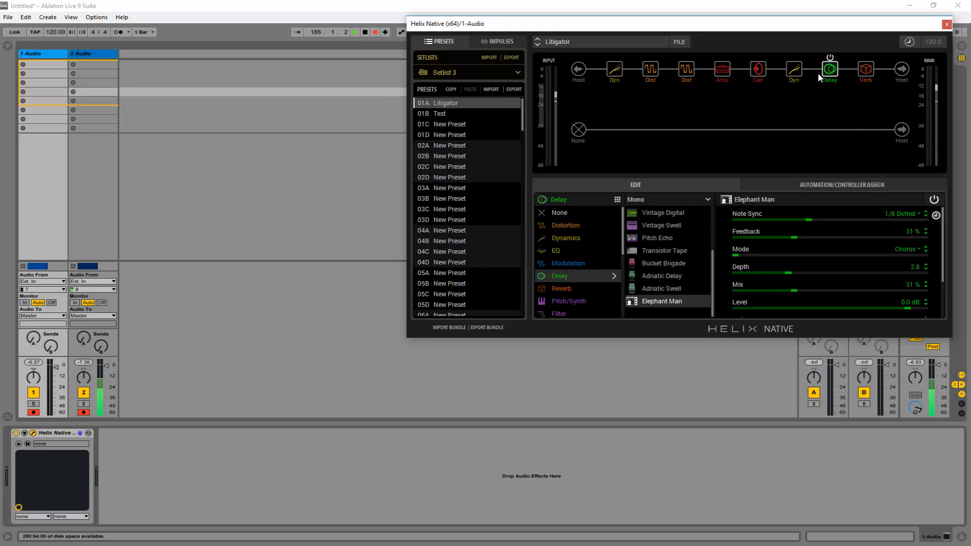
left_click(792, 71)
left_click(761, 71)
left_click(728, 73)
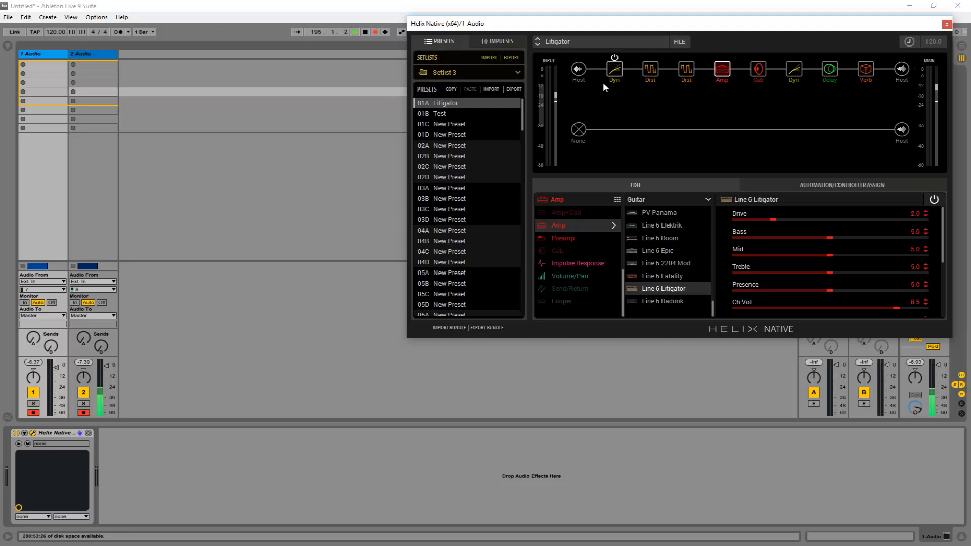
left_click(690, 117)
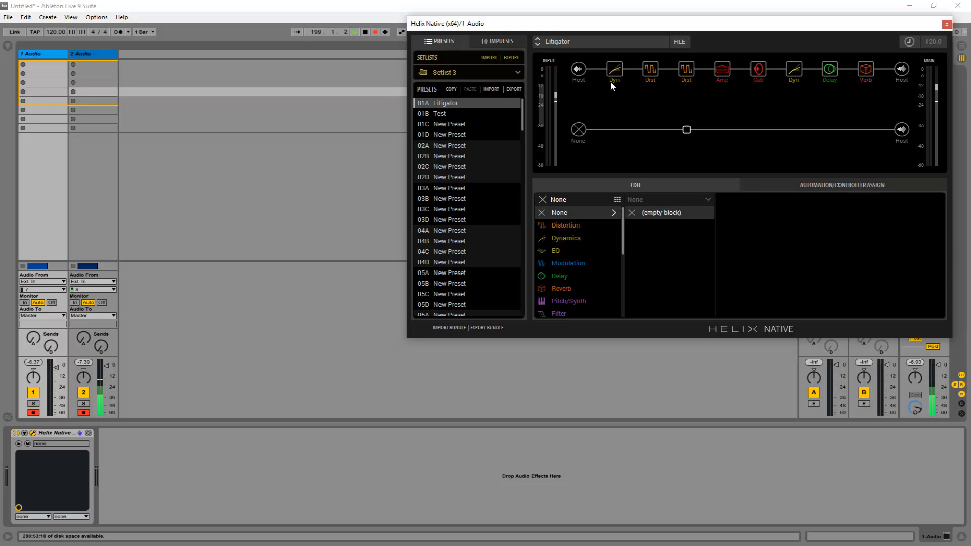
left_click(723, 71)
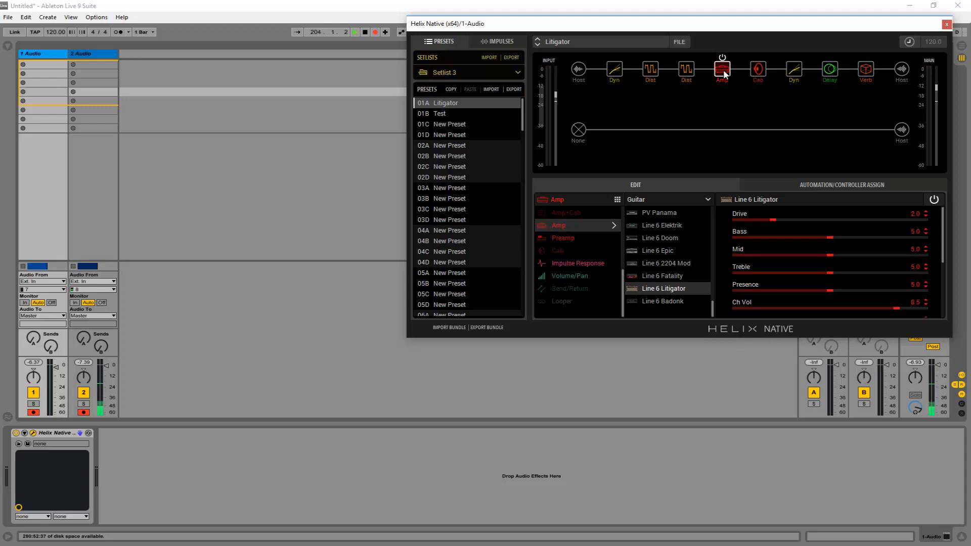
Step: Lower the input level and bypass both distortion blocks in the first path
left_click_drag(556, 95, 557, 136)
left_click(650, 57)
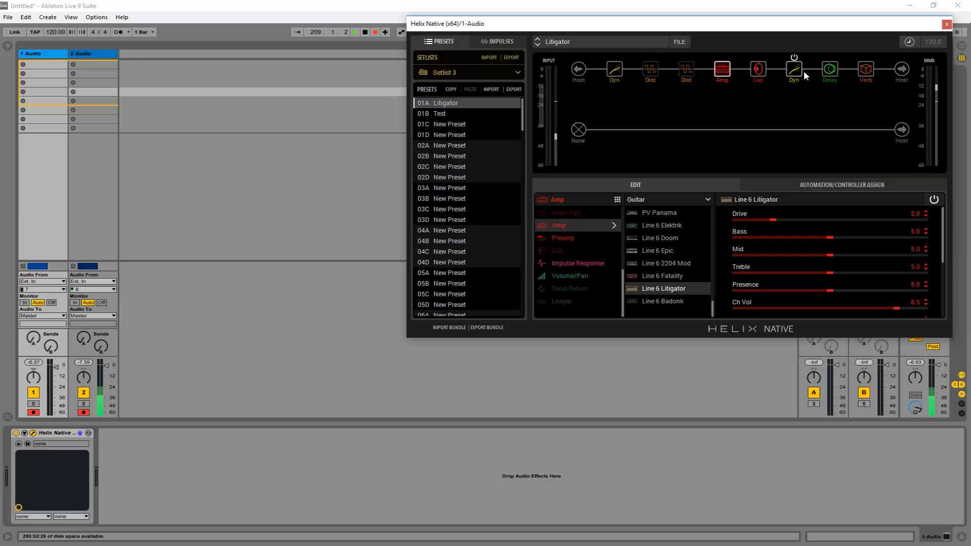
mouse_move(822, 73)
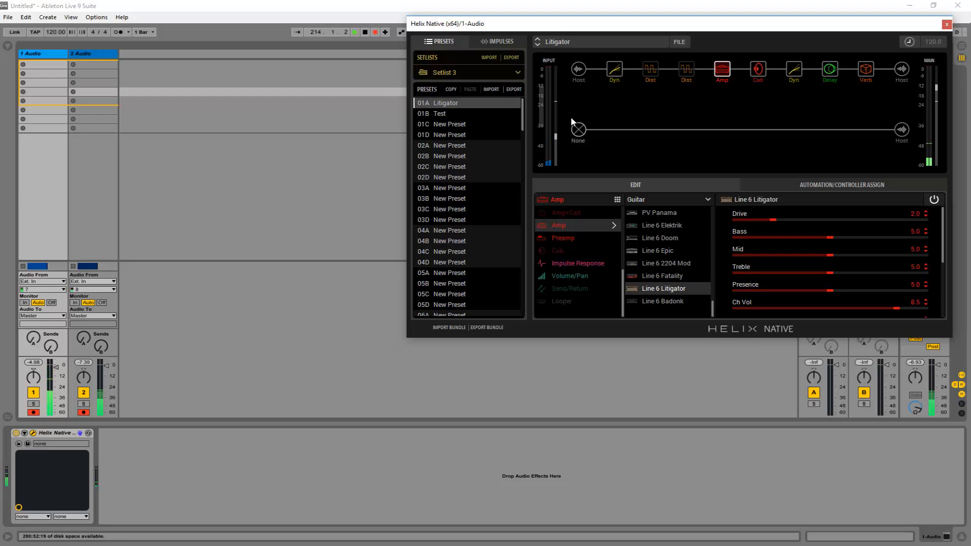
Step: Try the input level at about 4.13 dB and -20.2 dB, and settle it slightly below the 4.13 dB position
left_click_drag(559, 129, 558, 106)
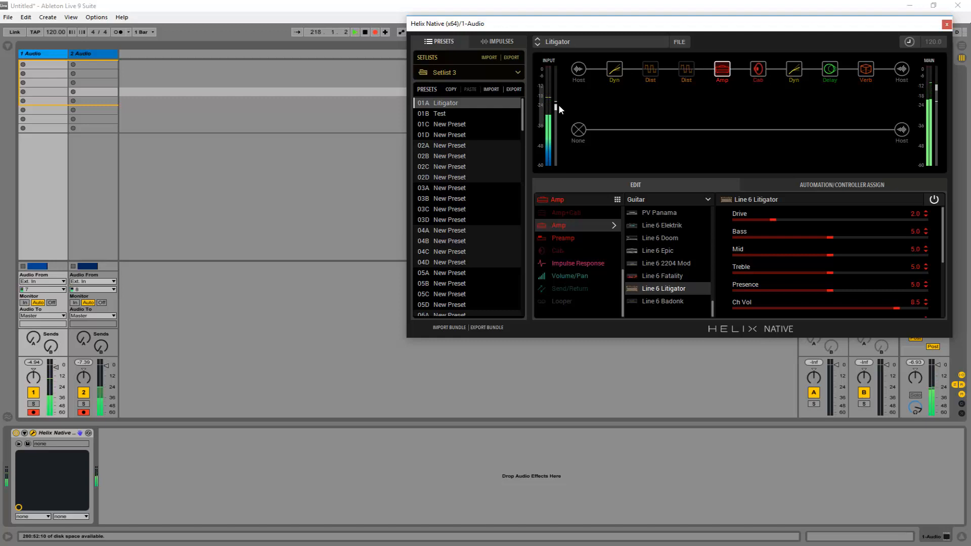
mouse_move(556, 108)
left_click_drag(557, 107, 556, 94)
mouse_move(558, 94)
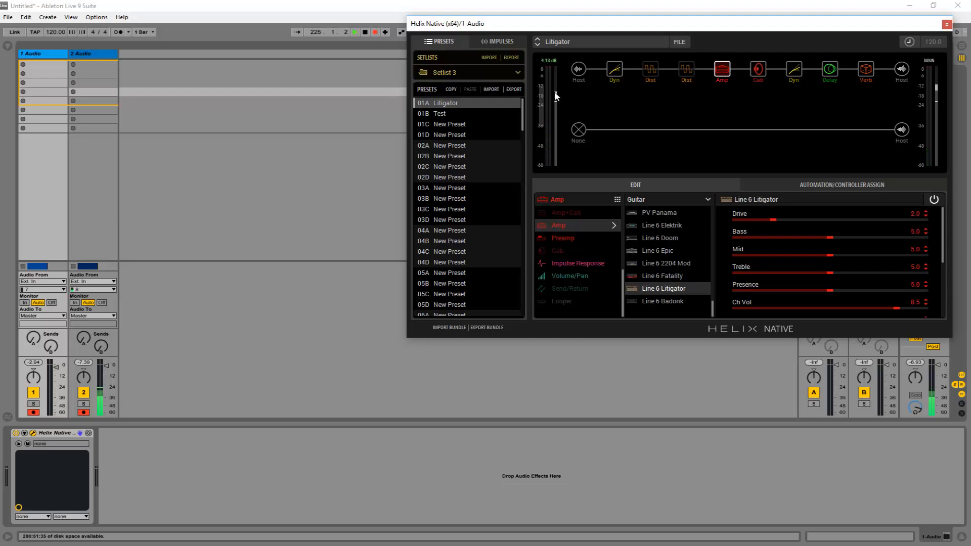
left_click_drag(557, 96, 558, 126)
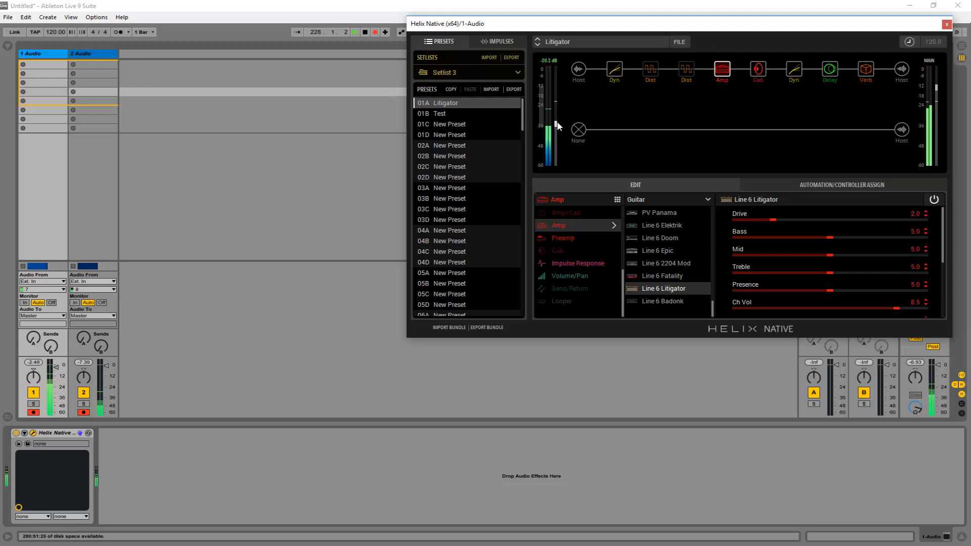
left_click_drag(558, 126, 558, 108)
left_click_drag(557, 108, 556, 93)
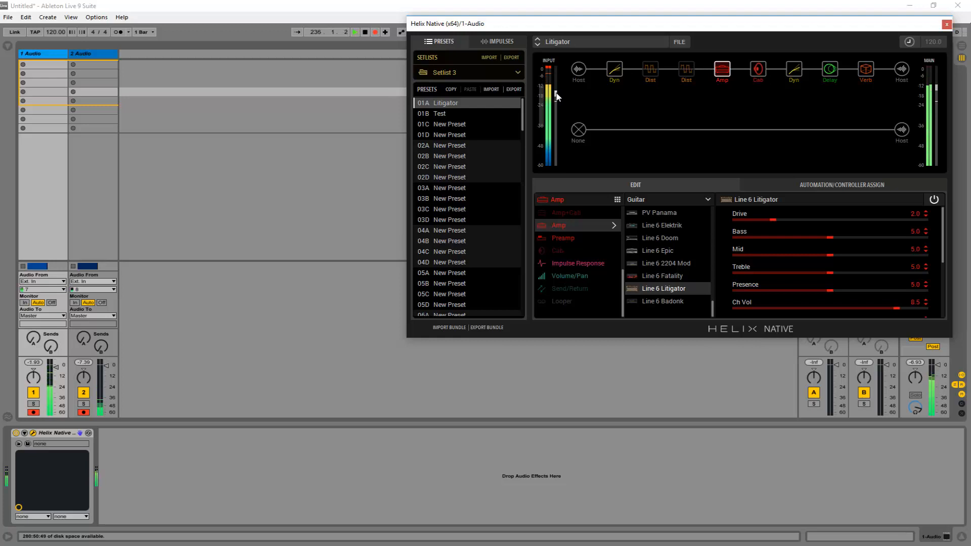
left_click_drag(556, 92, 557, 98)
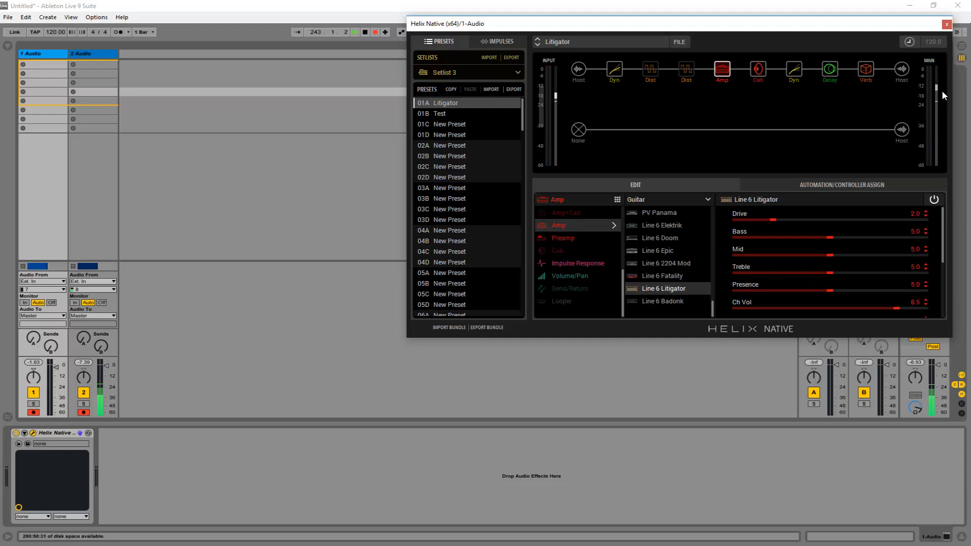
Step: Lower the main output level to about -31.0 dB, and raise it to slightly above its starting position
left_click_drag(938, 92, 945, 132)
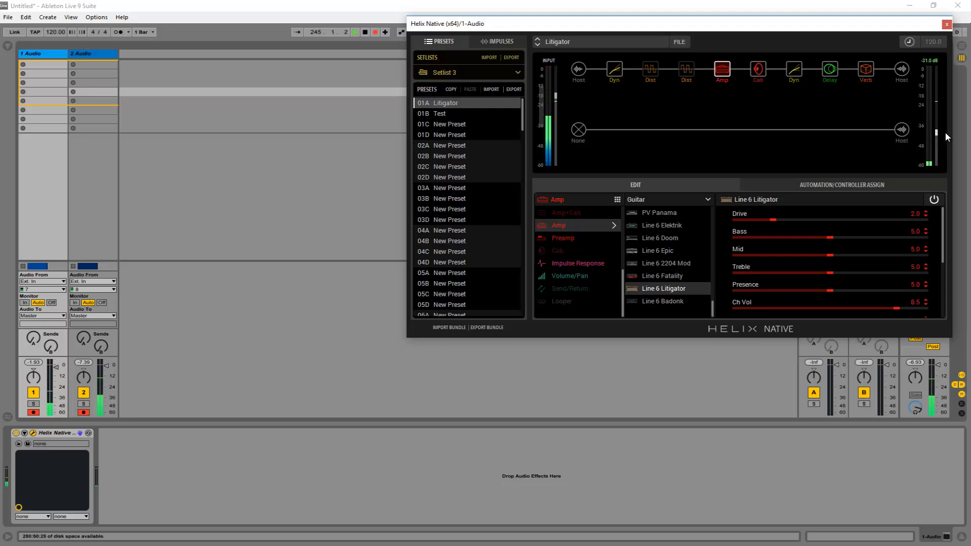
left_click_drag(939, 131, 936, 80)
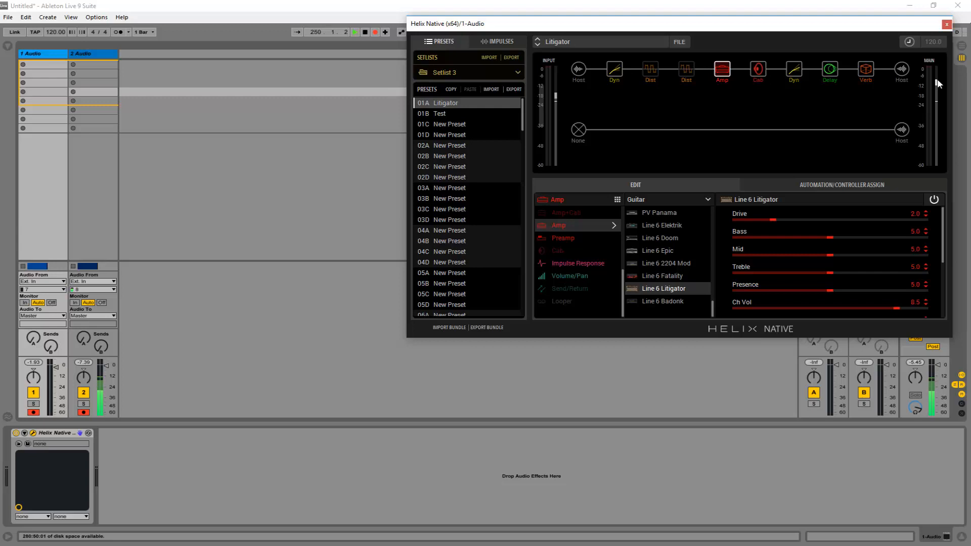
left_click_drag(937, 80, 937, 78)
Step: Check the Deluxe Comp and distortion blocks, and turn the Minotaur and Scream 808 back on
left_click(649, 70)
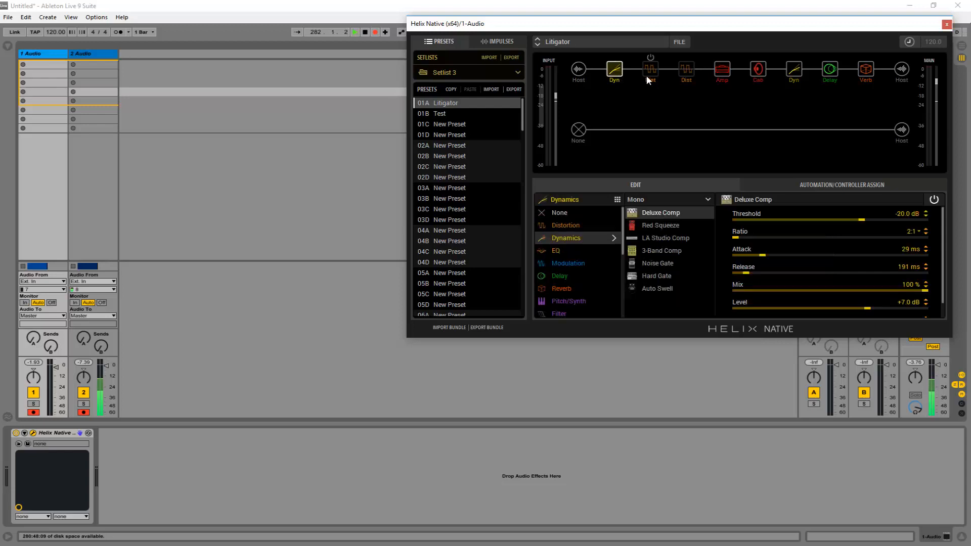
left_click(690, 71)
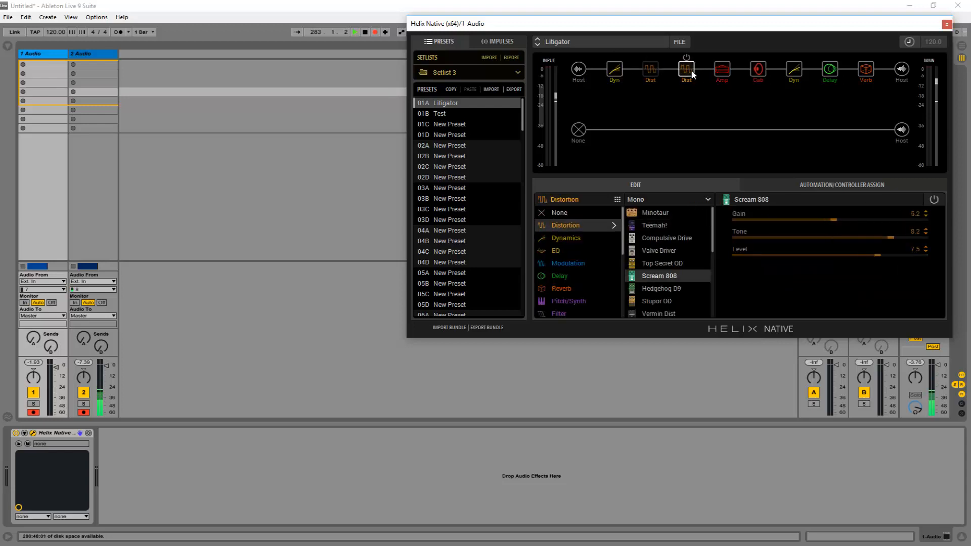
left_click(604, 68)
left_click(652, 69)
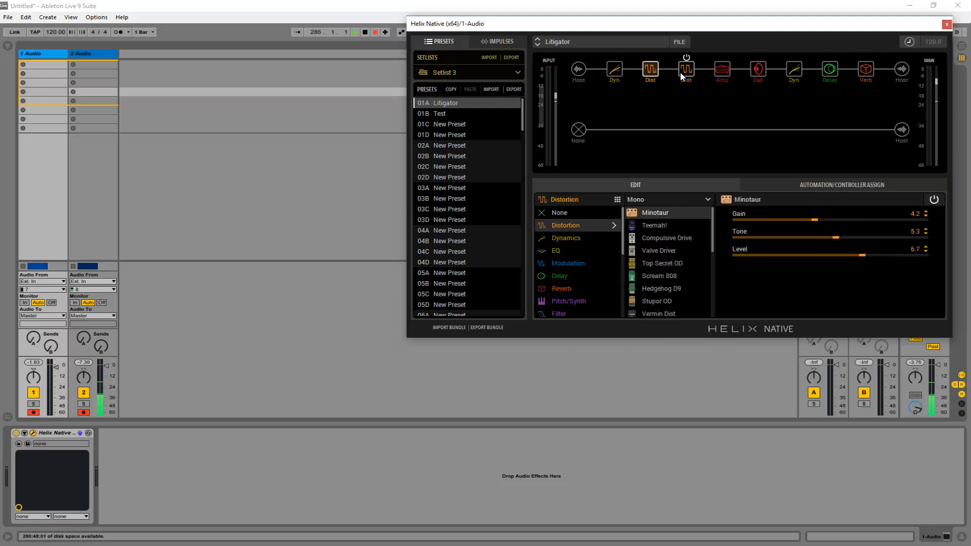
left_click(685, 70)
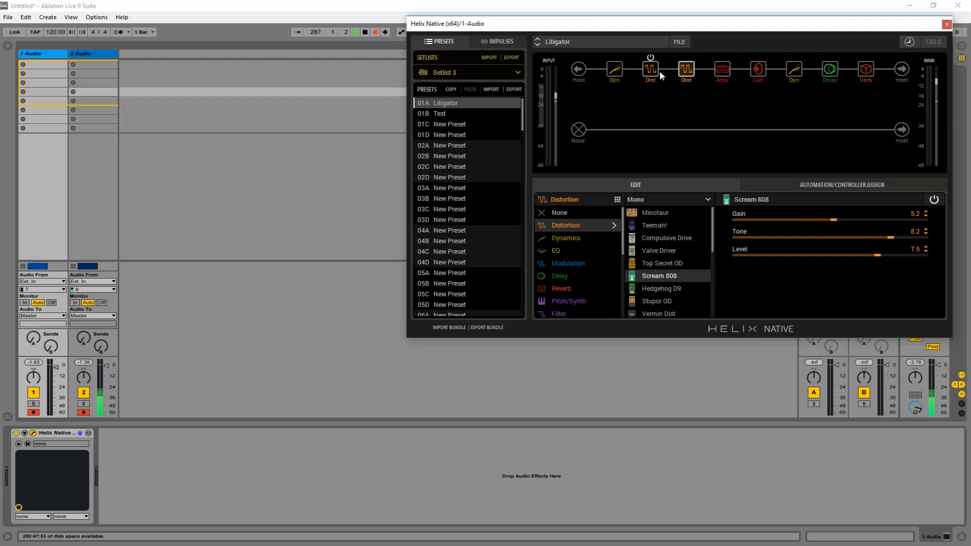
Step: Review the first path's remaining blocks in order: Line 6 Litigator amp, dual cab, Noise Gate, delay and Plate reverb
left_click(730, 77)
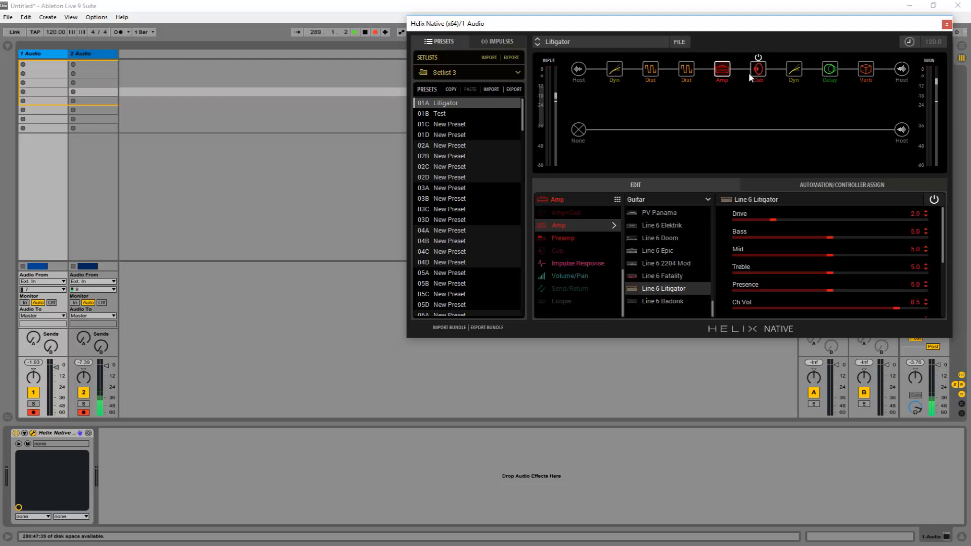
left_click(758, 71)
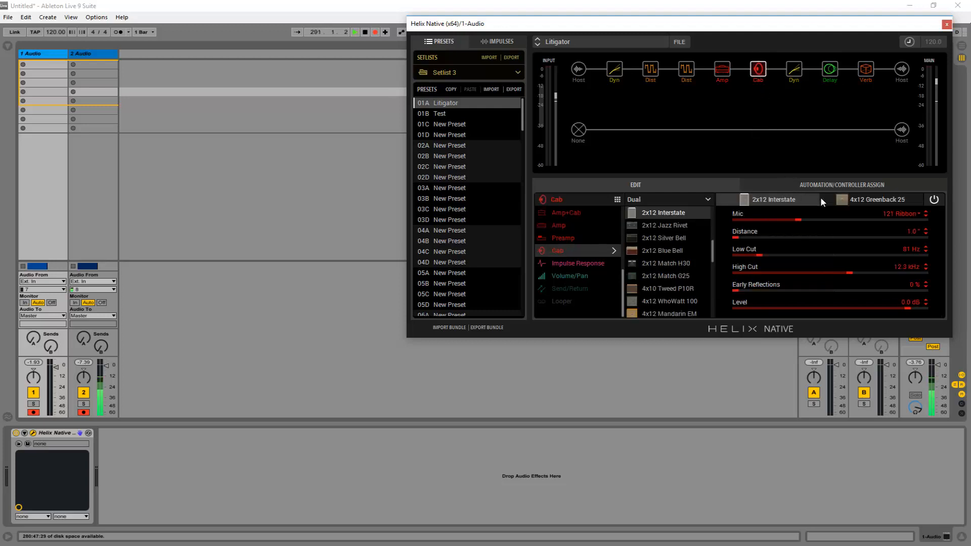
left_click(798, 69)
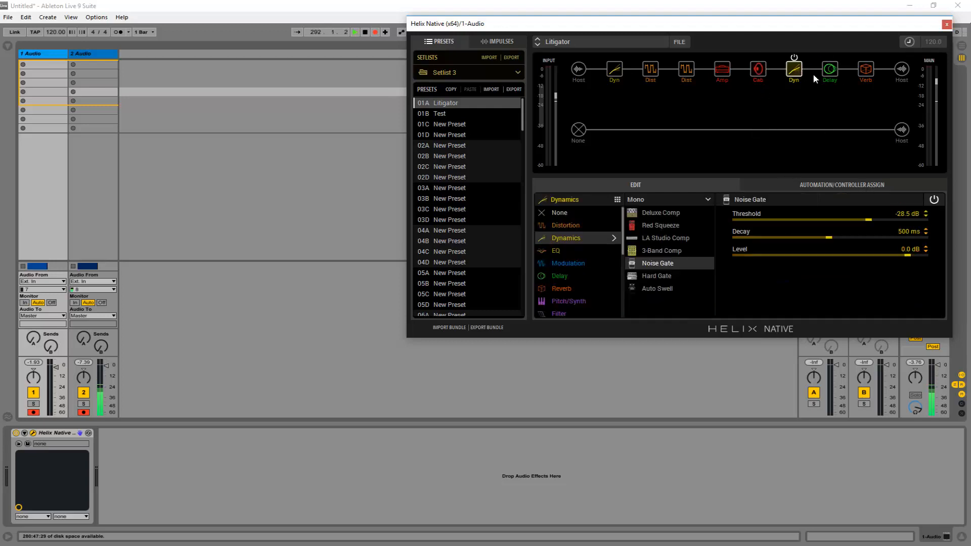
left_click(822, 74)
left_click(869, 73)
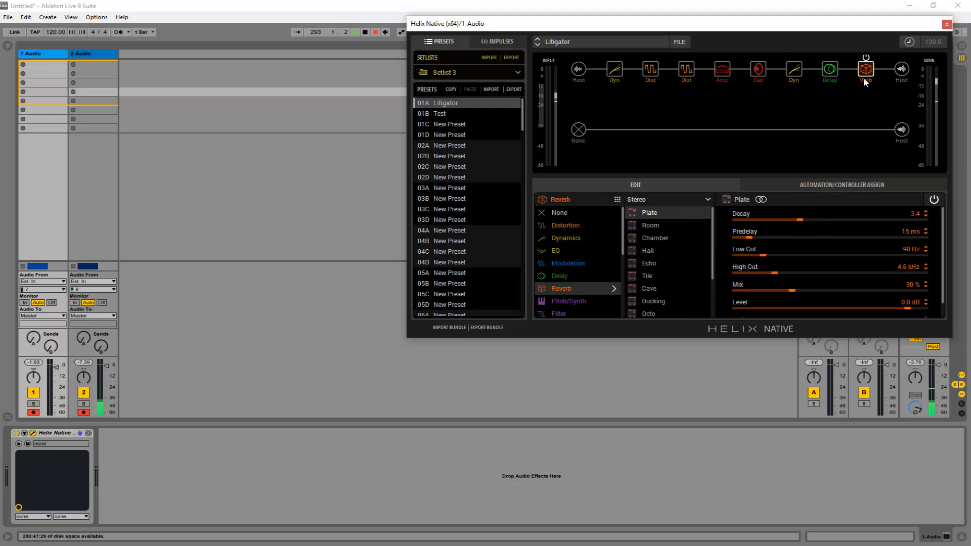
Step: Select the Line 6 Litigator amp block again and switch to Line 6 Workbench HD
left_click(723, 70)
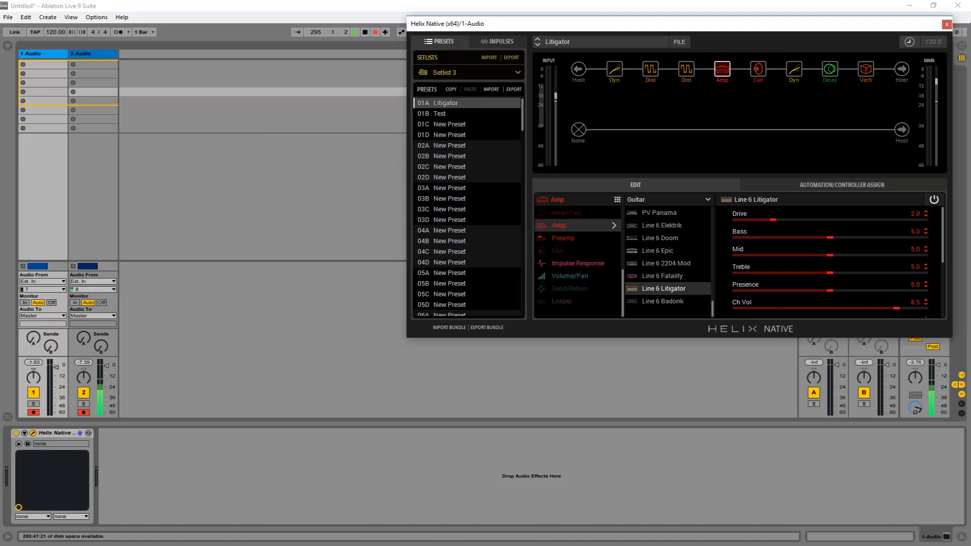
key("alt+Tab")
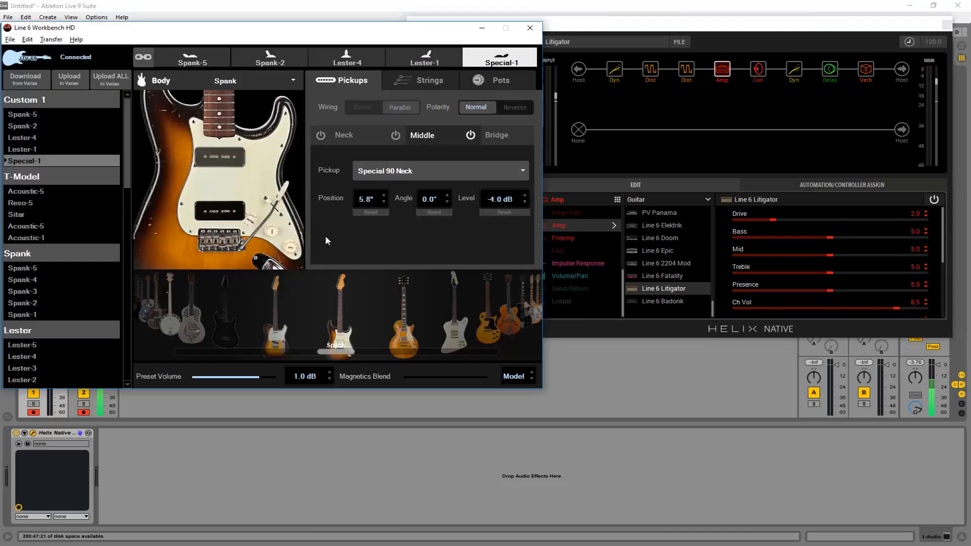